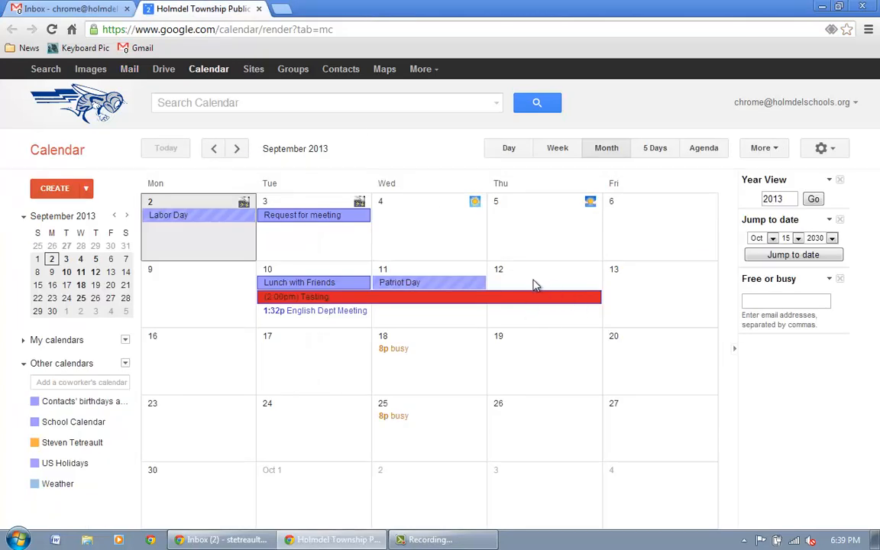
- Create an event on September 17, 2013 titled "Dept Meeting - Satz English"
double_click(284, 348)
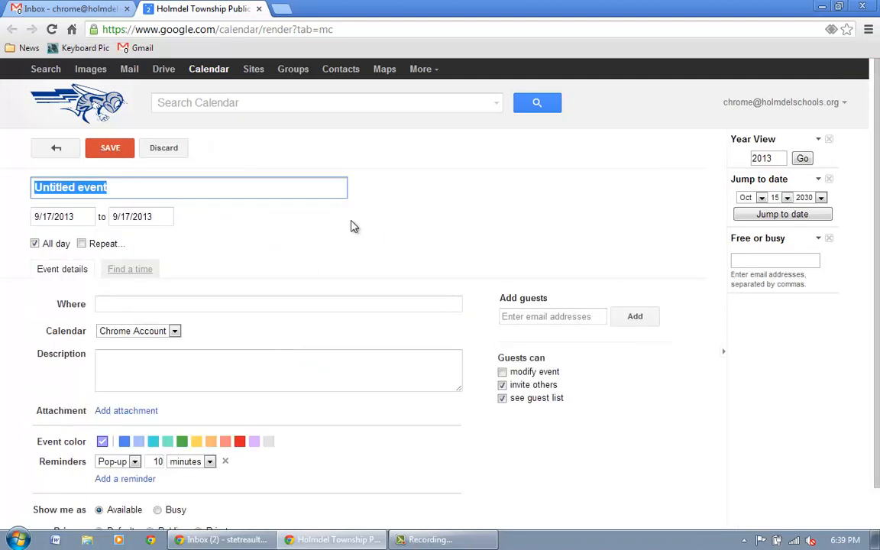
type("De")
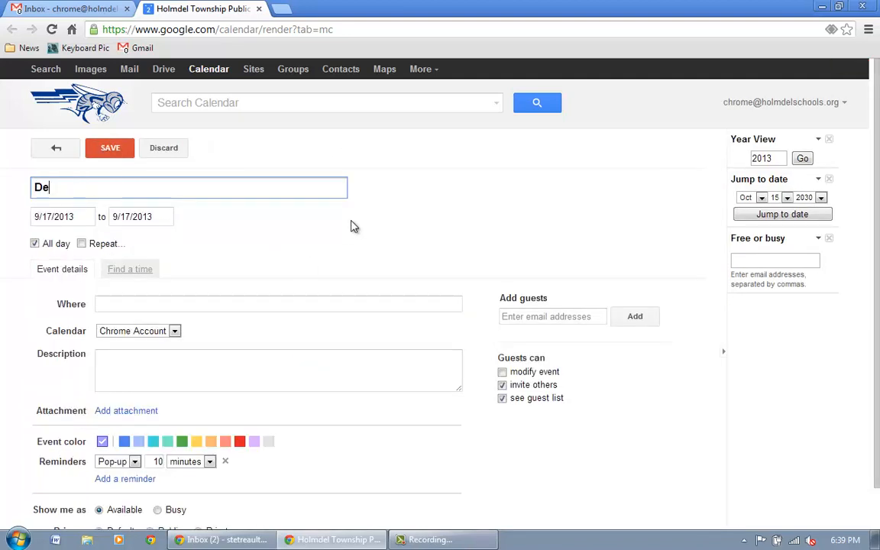
type("pt Meeting")
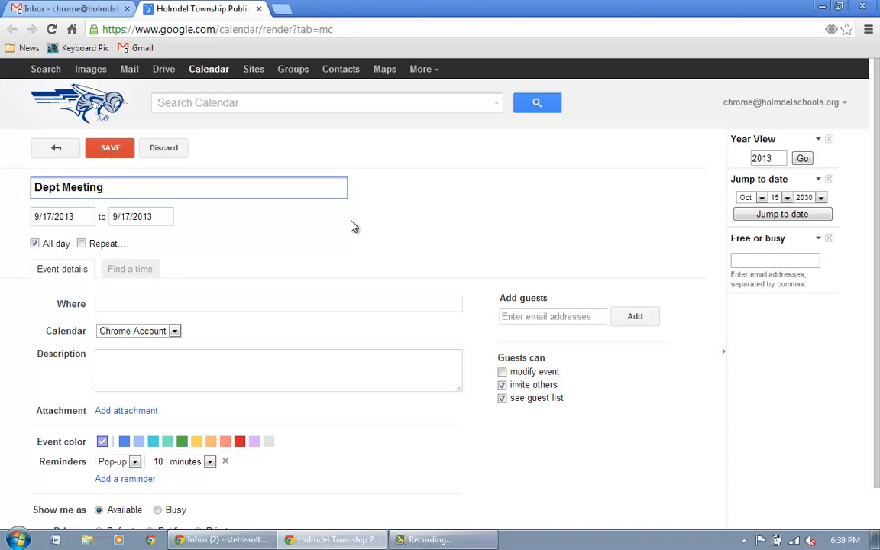
type(" - Satz English")
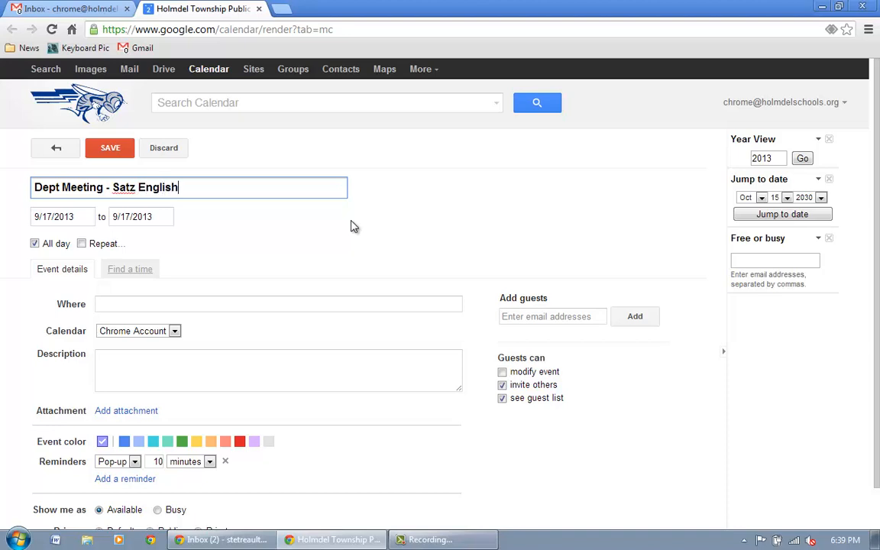
- Add two coworkers from the directory suggestions as guests of the department meeting
left_click(503, 316)
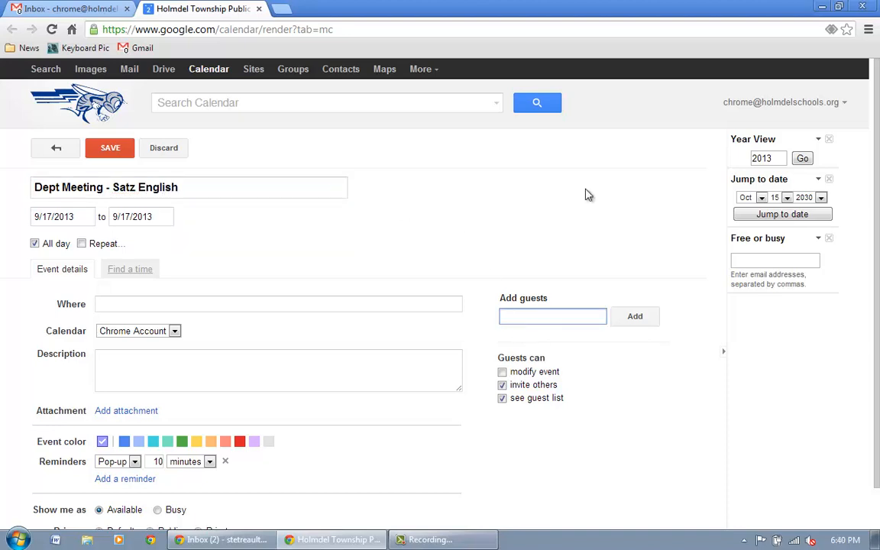
type("jen")
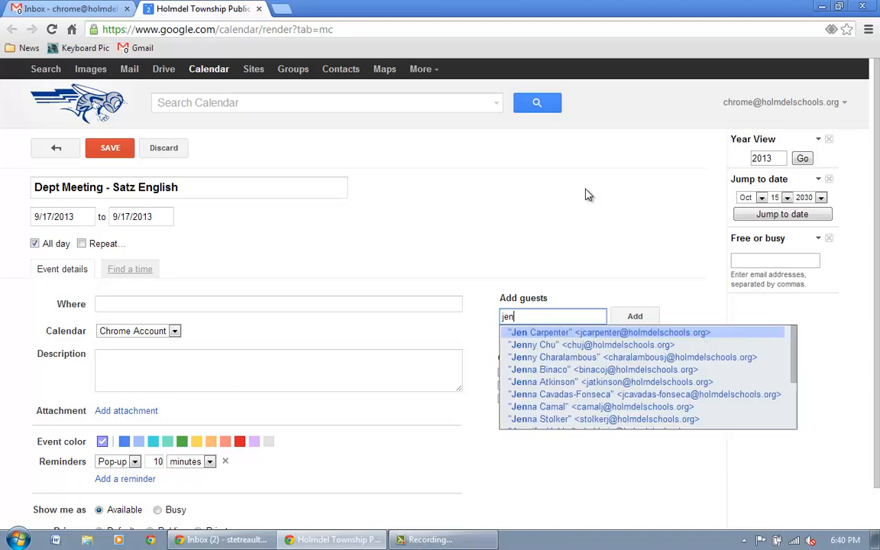
type(" rog")
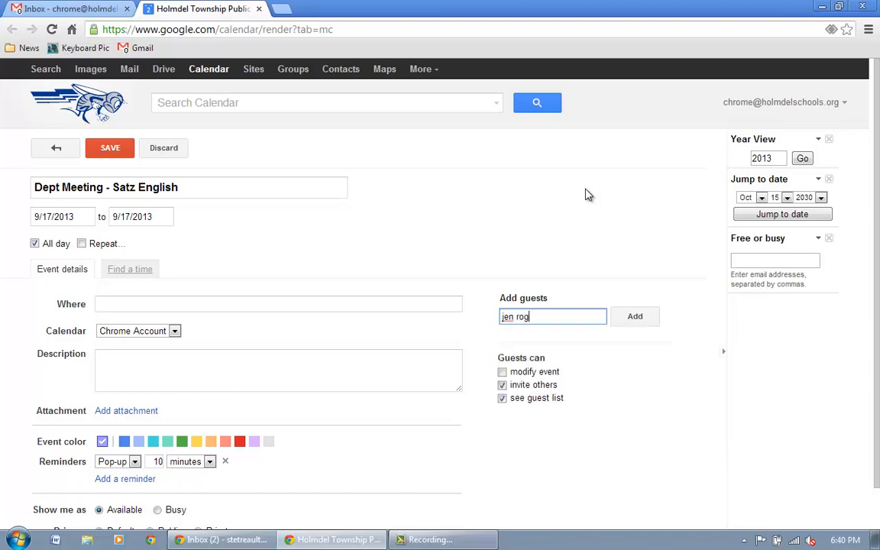
key("BackSpace")
key("BackSpace")
key("BackSpace")
type("s")
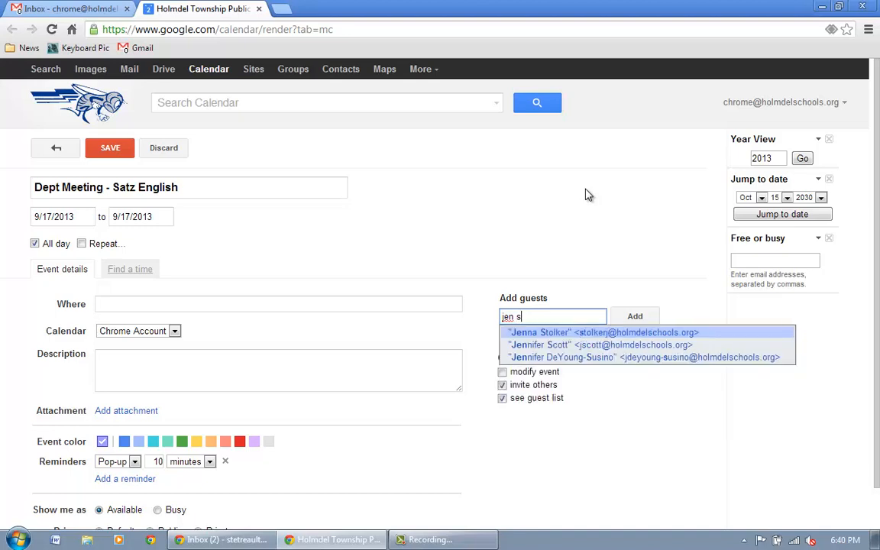
left_click(584, 345)
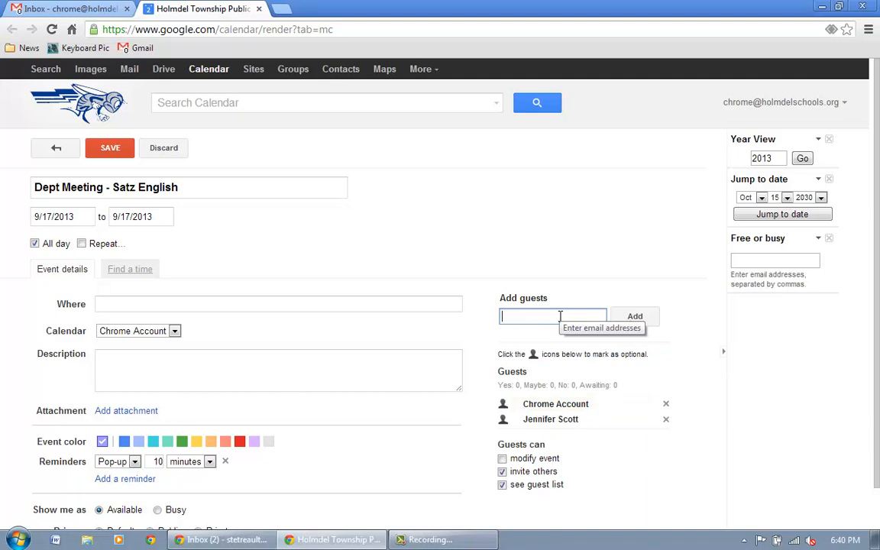
type("Mar")
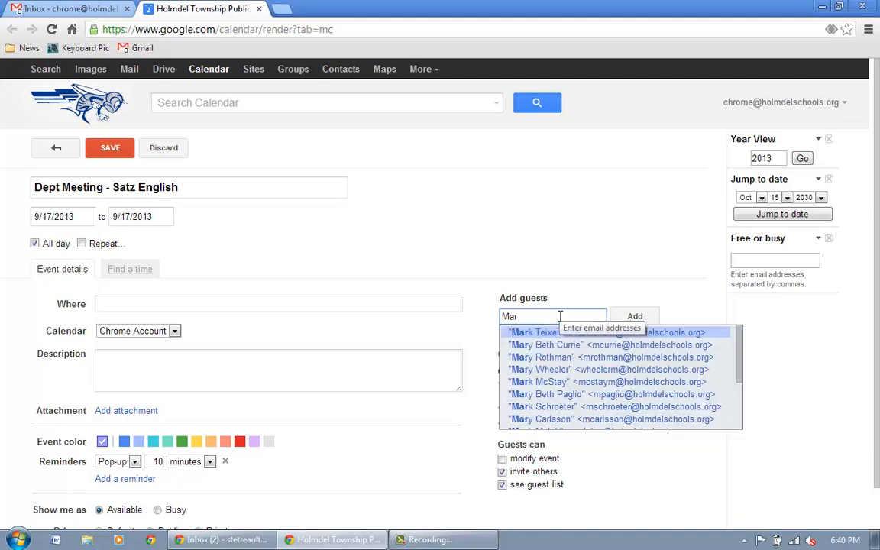
type("ilyn")
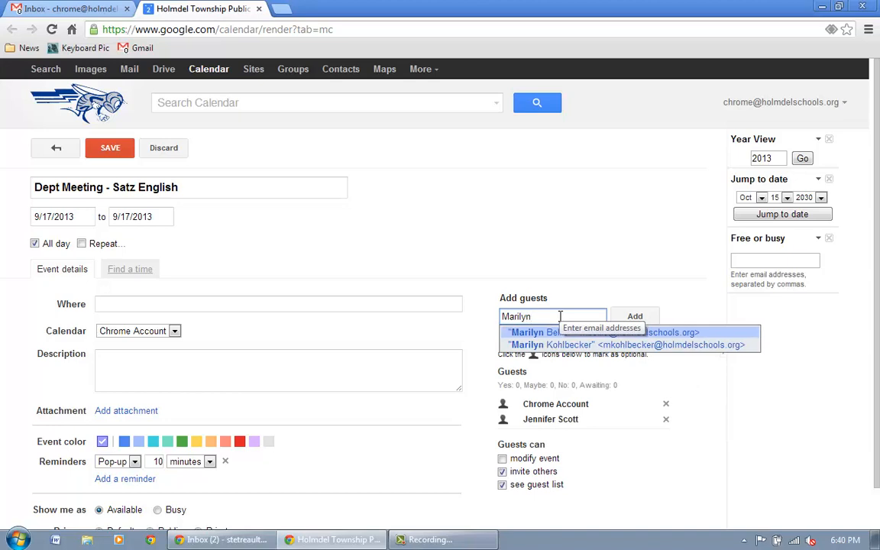
left_click(637, 333)
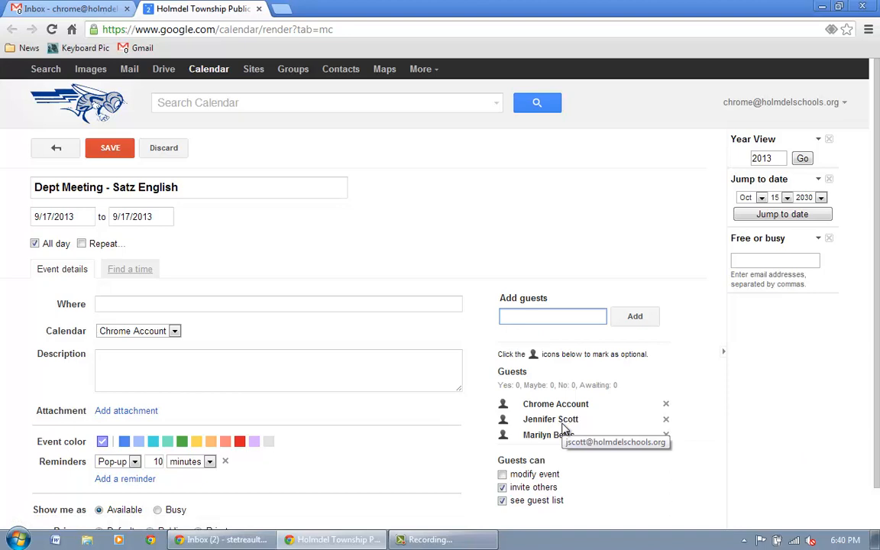
- Check the guests' availability and change the all-day event to 10:00am–10:30am on 9/17/2013
left_click(115, 304)
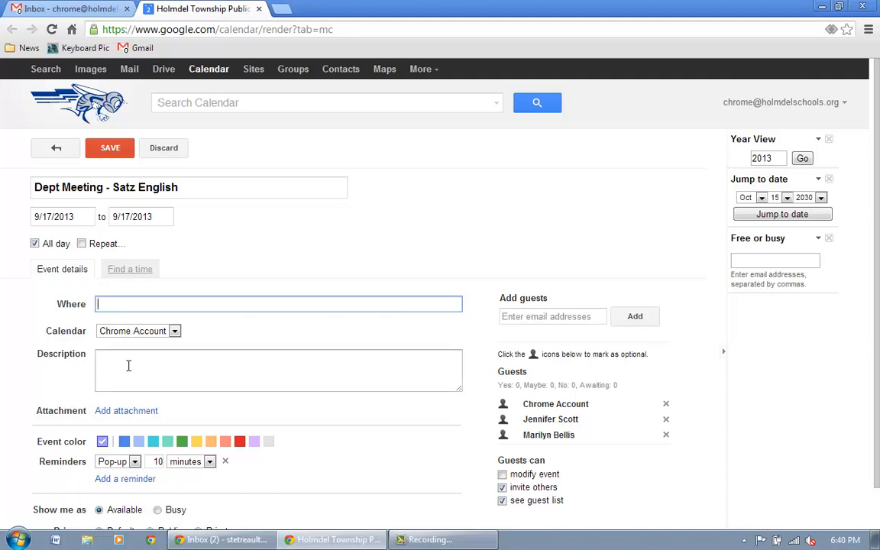
left_click(129, 271)
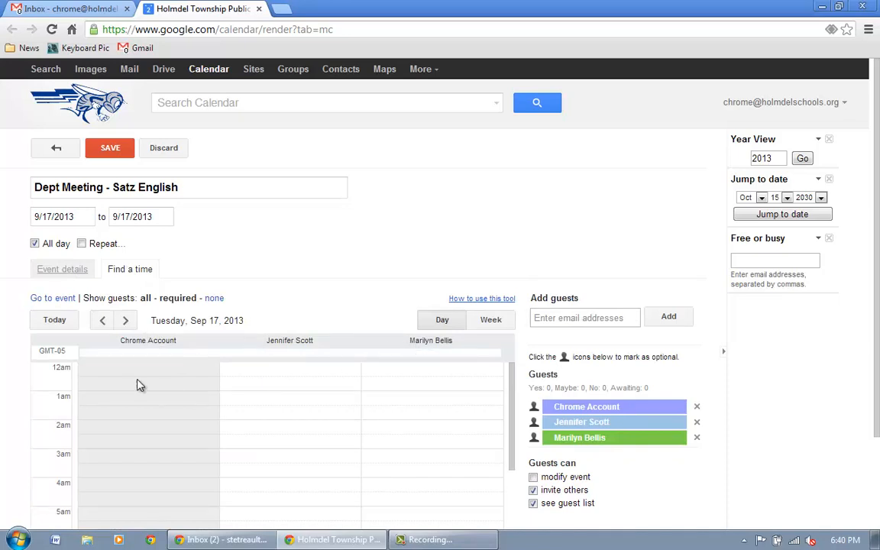
left_click(34, 243)
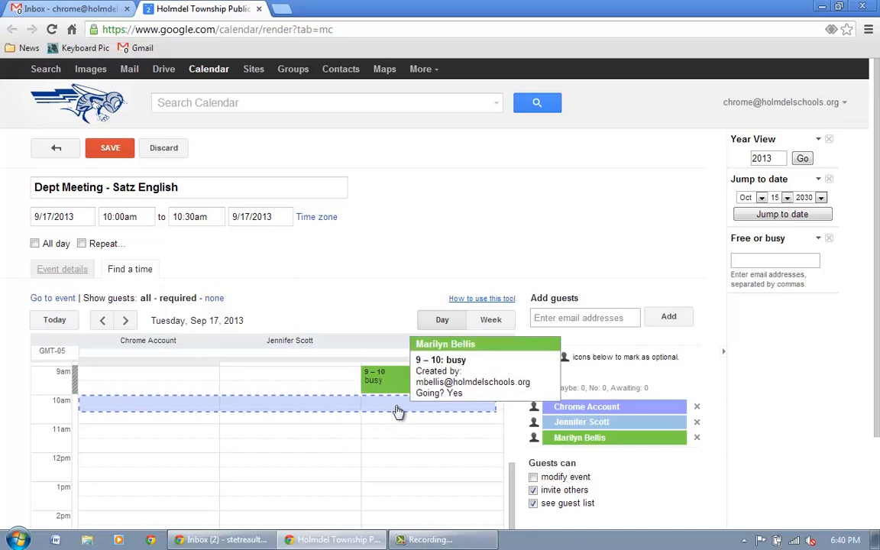
mouse_move(387, 377)
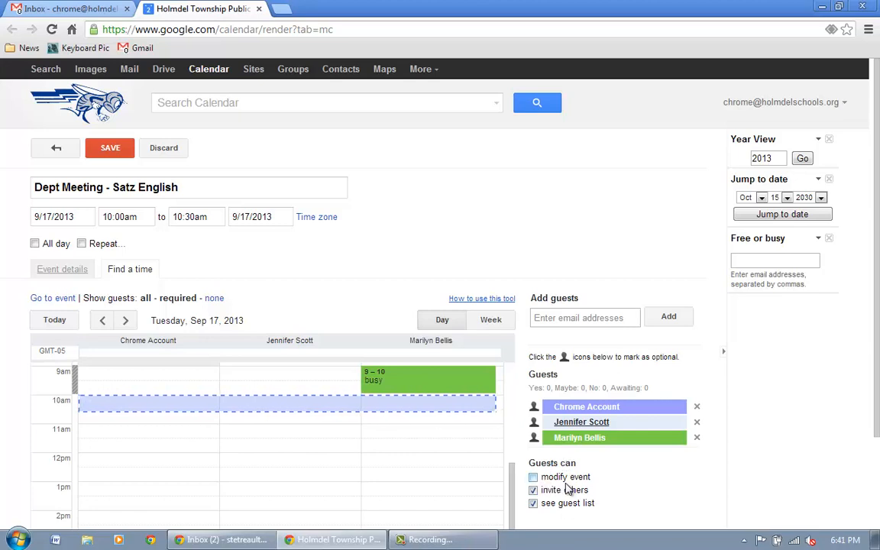
- Toggle the guests' schedule display, then turn the permission to see the guest list off and back on
left_click(603, 424)
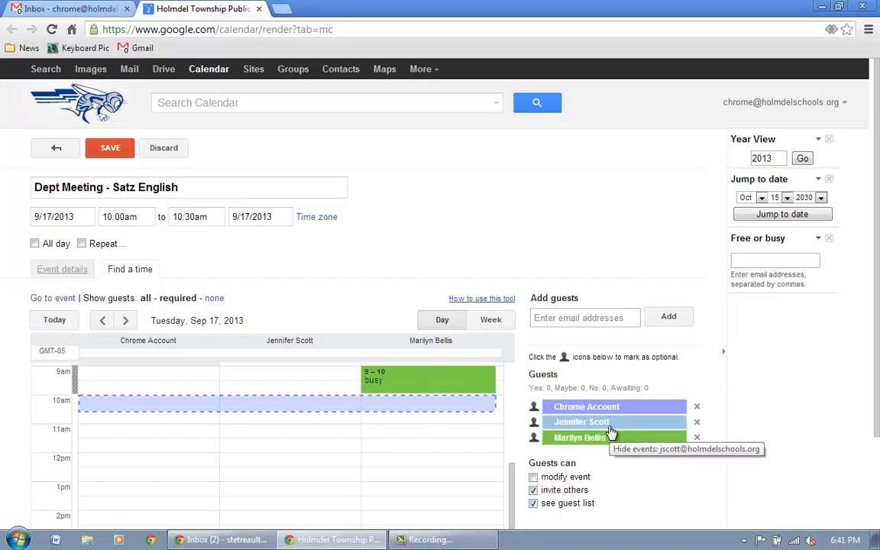
left_click(604, 435)
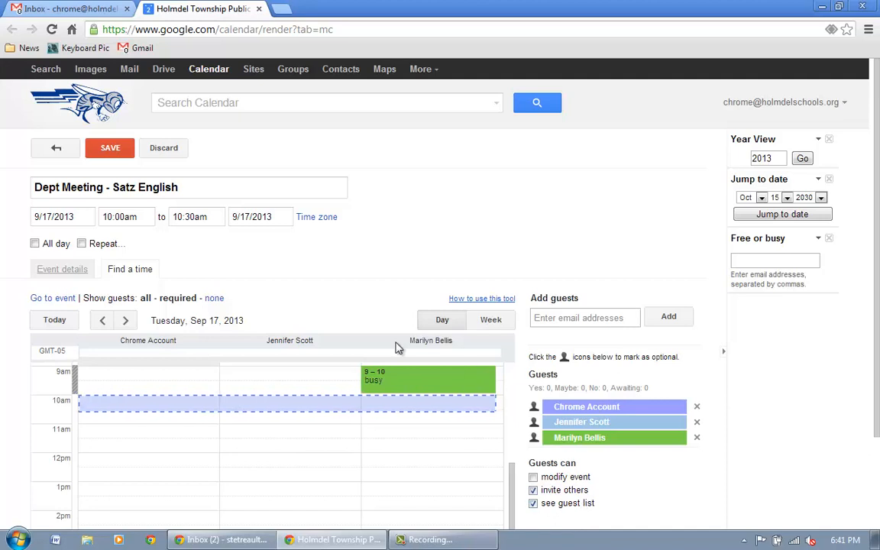
left_click(533, 503)
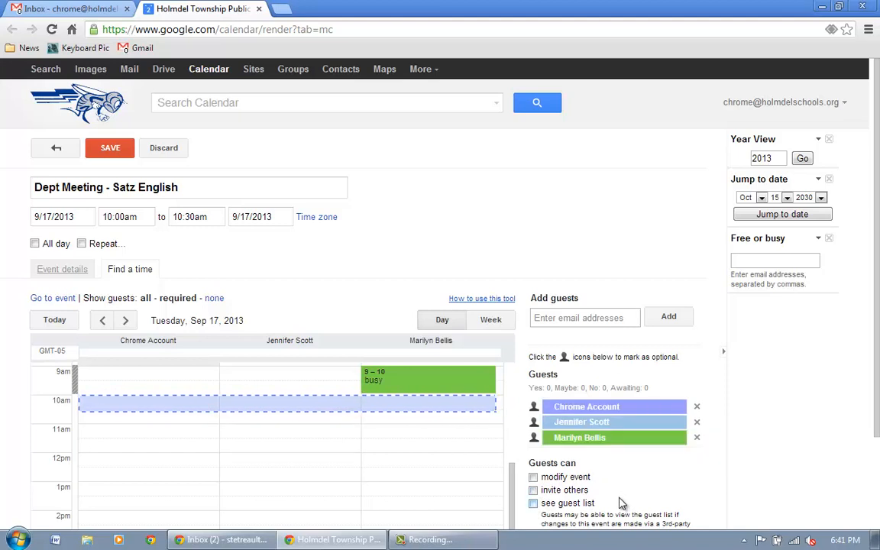
left_click(533, 503)
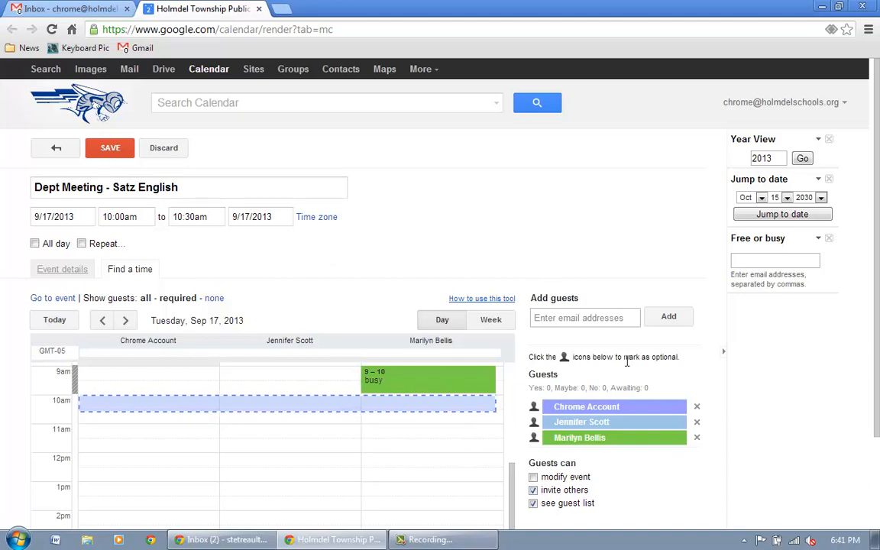
- Remove the two invited coworkers from the event and add a different coworker as guest
left_click_drag(875, 313, 872, 275)
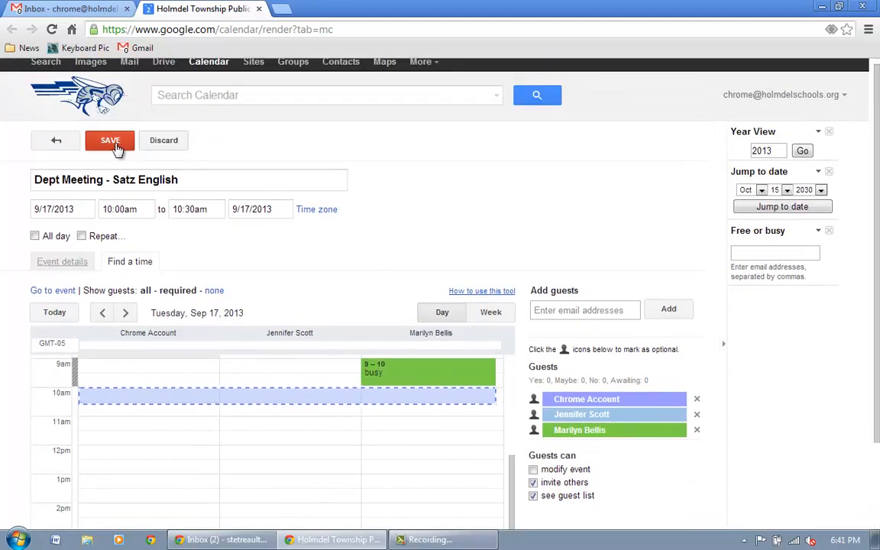
left_click(697, 415)
left_click(697, 416)
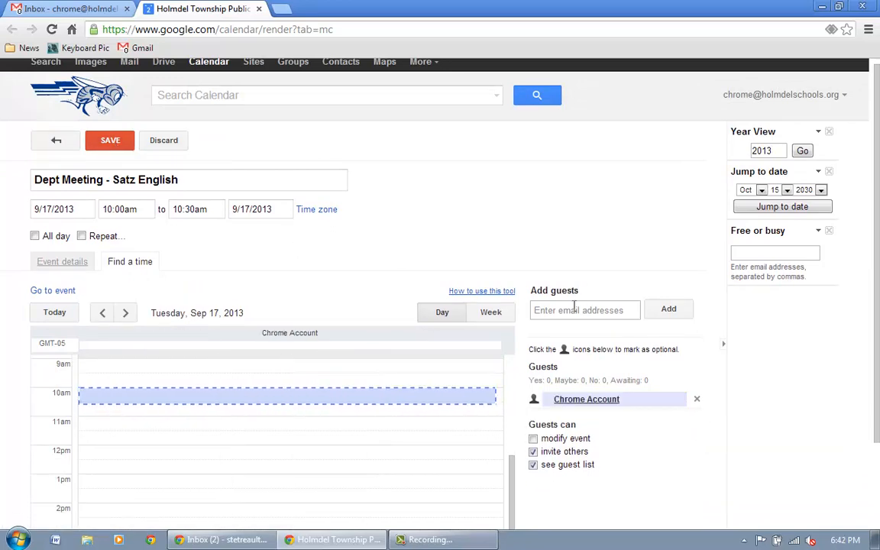
left_click(574, 308)
type("ste")
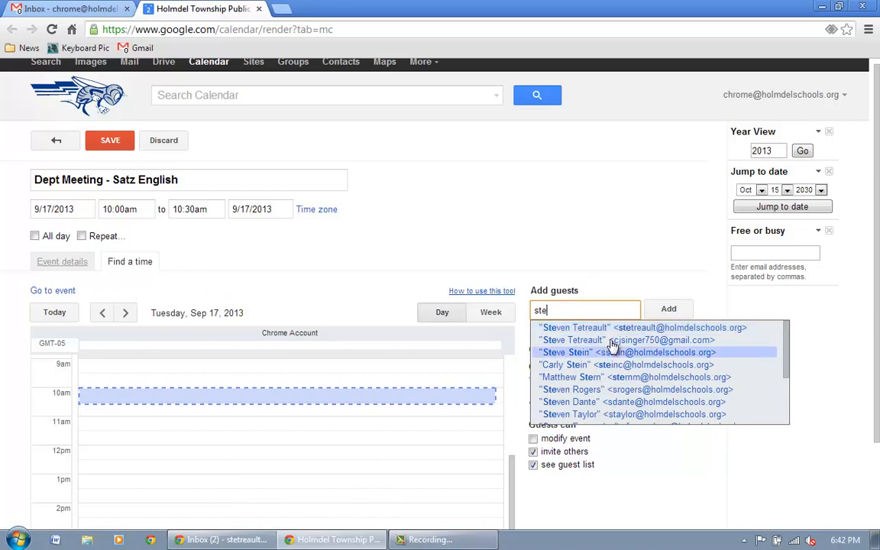
left_click(614, 327)
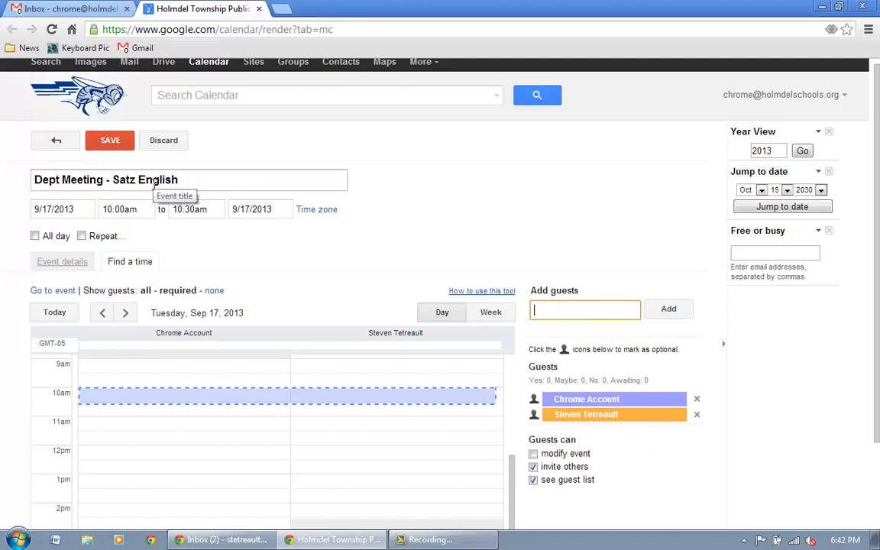
- In the event details, set the location to "Satz Conf Room" and the description to "Discuss Summer Reading"
left_click(78, 263)
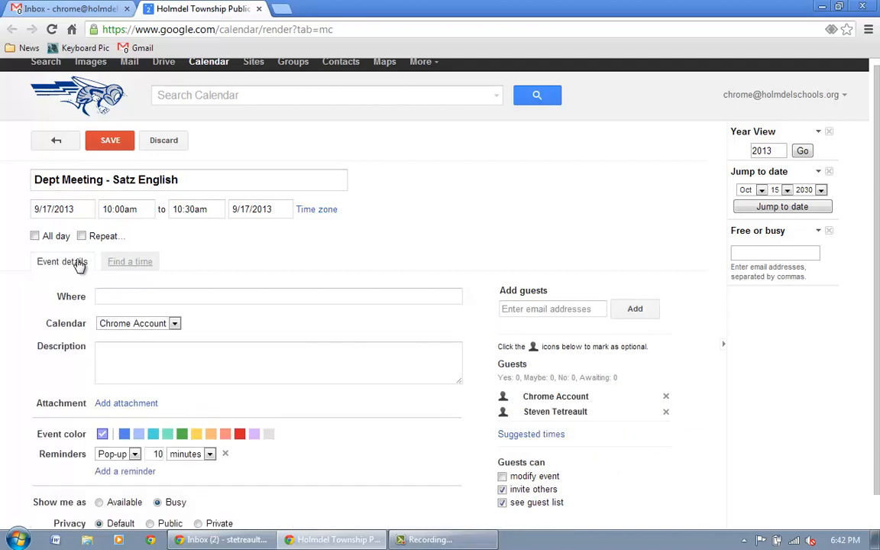
left_click(145, 295)
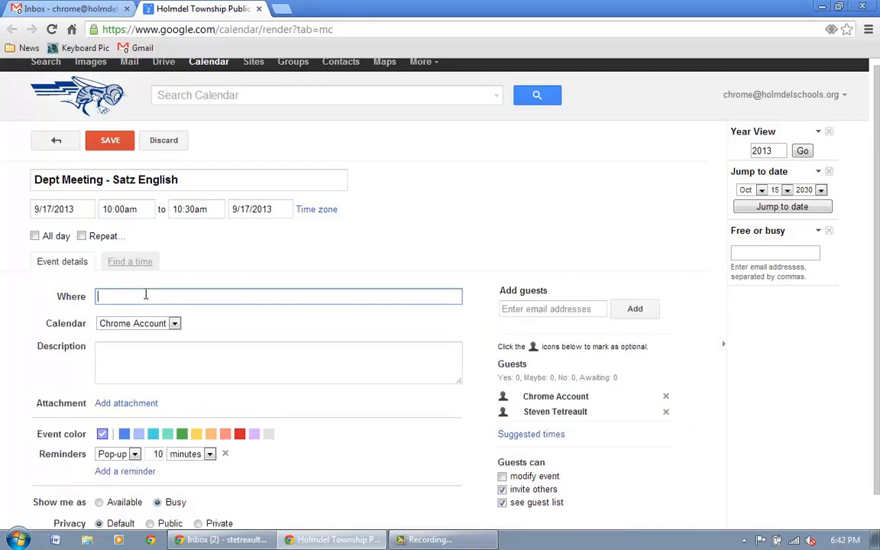
left_click(149, 358)
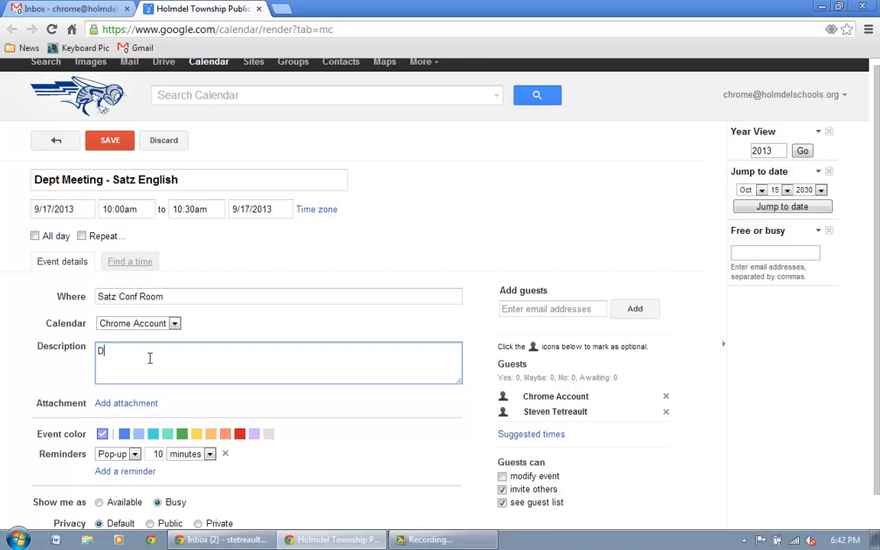
type("Discuss Summer Reading")
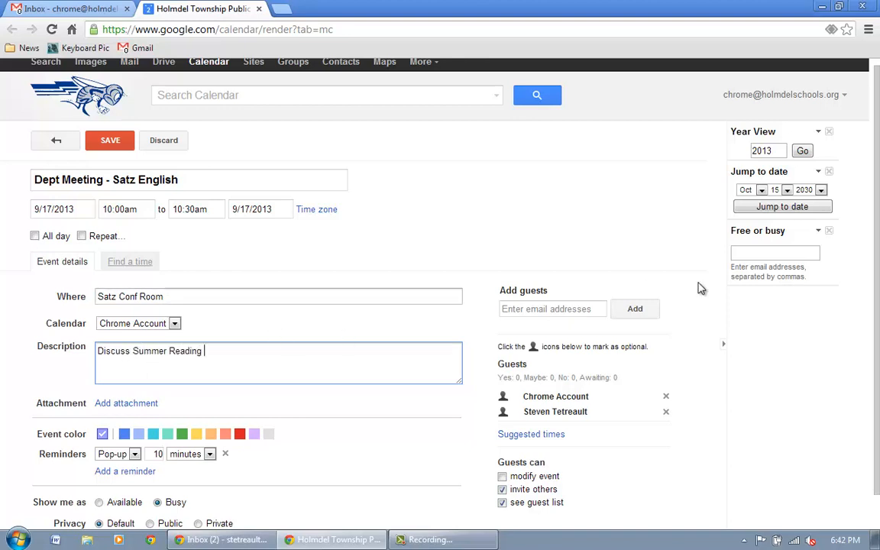
- Save the department meeting and send the invitation to its guests
scroll(876, 229, "down", 1)
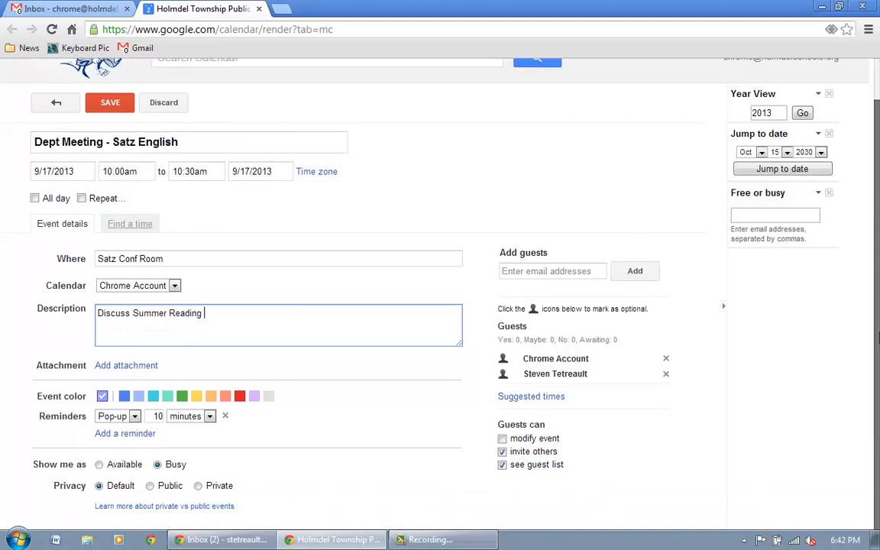
scroll(876, 256, "up", 1)
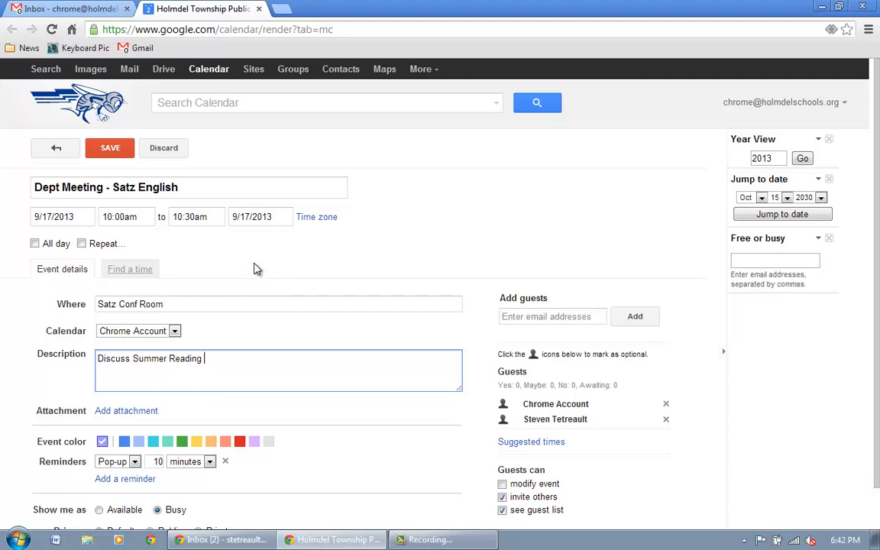
left_click(111, 148)
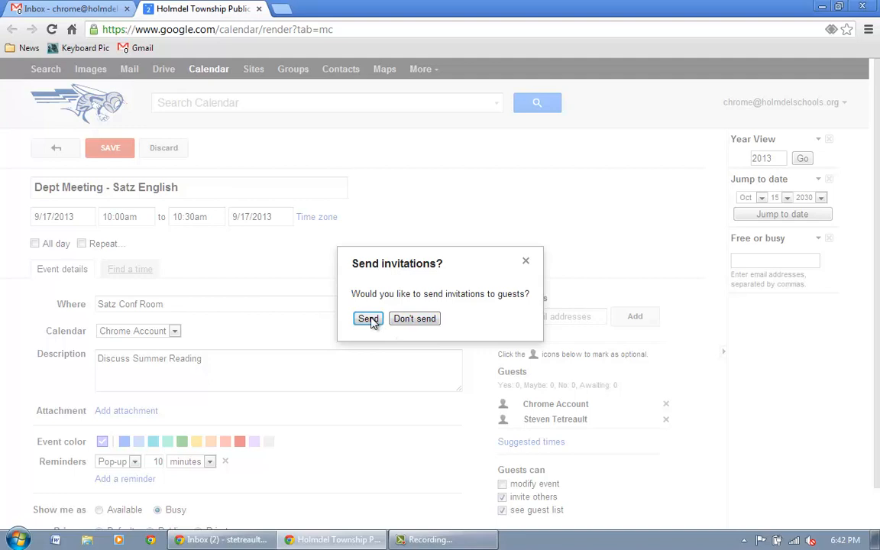
left_click(368, 319)
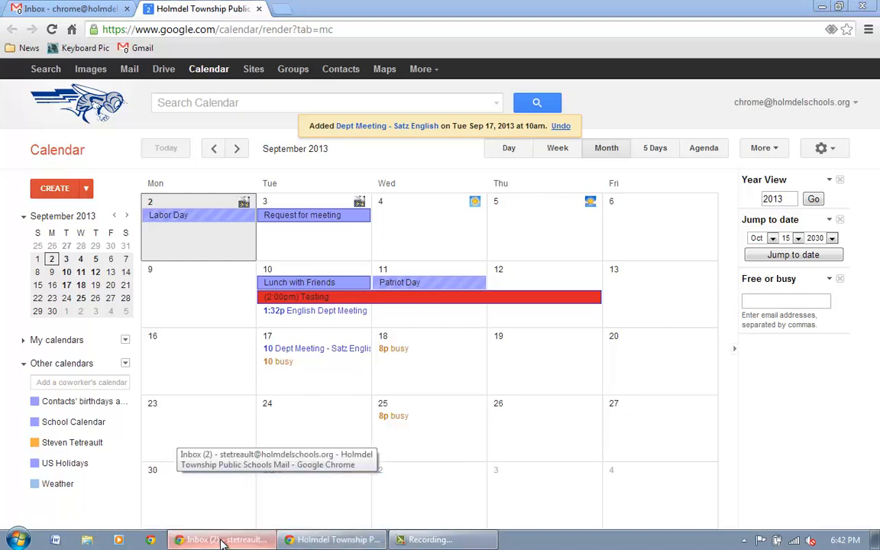
- Switch to the guest's Gmail inbox and open the Dept Meeting invitation to review its details and reply options
left_click(222, 541)
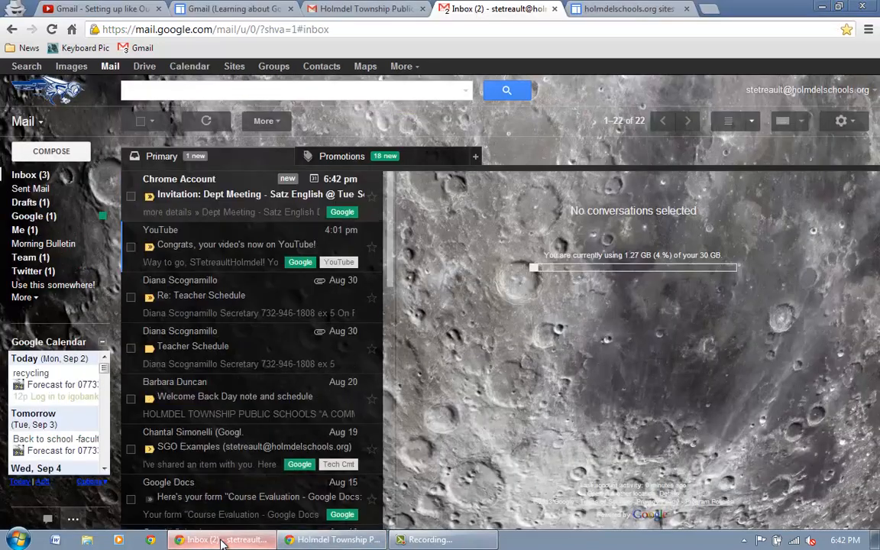
left_click(201, 196)
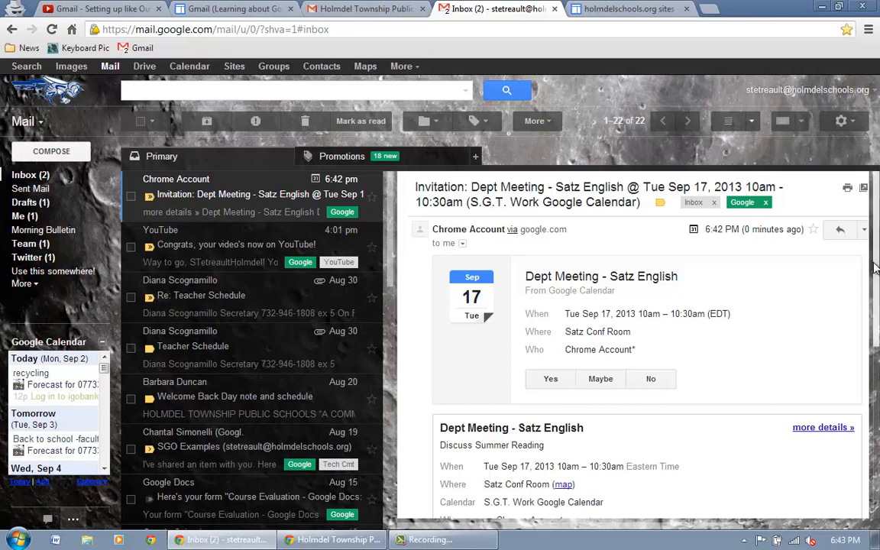
scroll(834, 330, "down", 3)
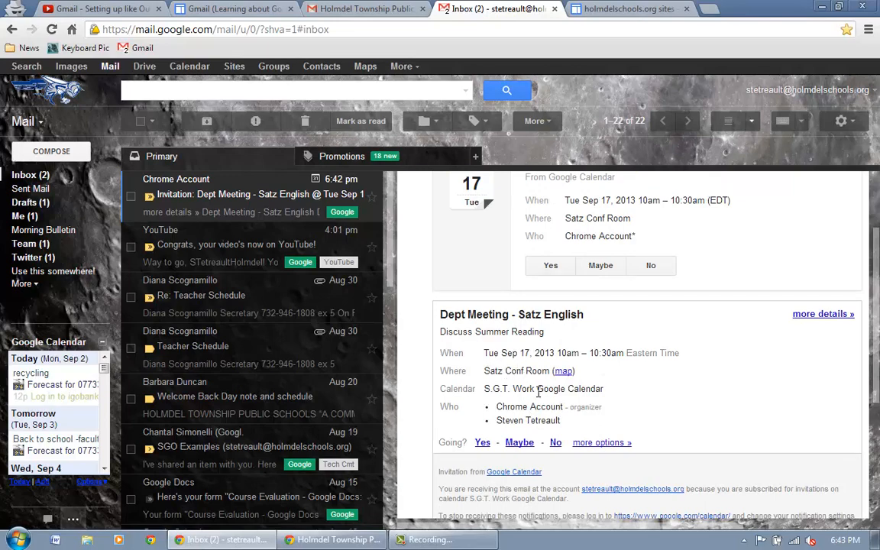
- Reply Yes to the Dept Meeting invitation and open the guest's calendar for September 2013
scroll(870, 322, "up", 3)
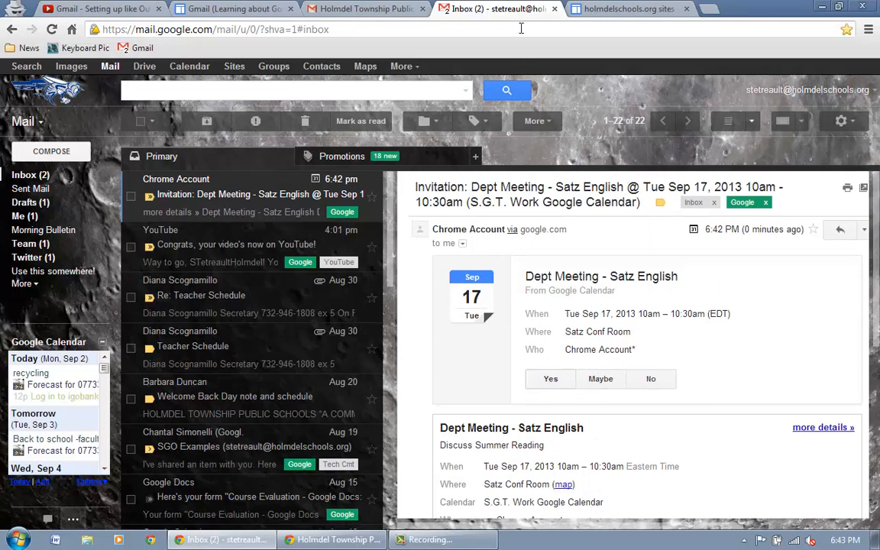
left_click(557, 384)
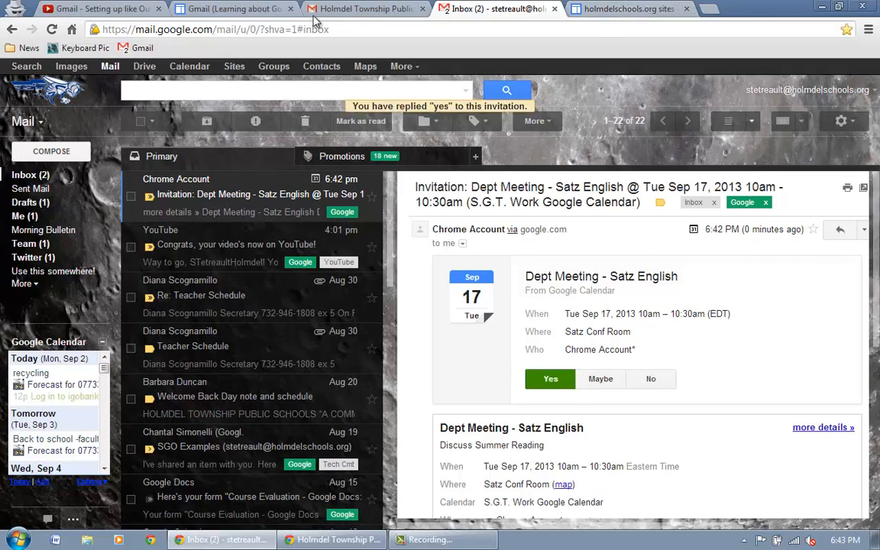
left_click(187, 66)
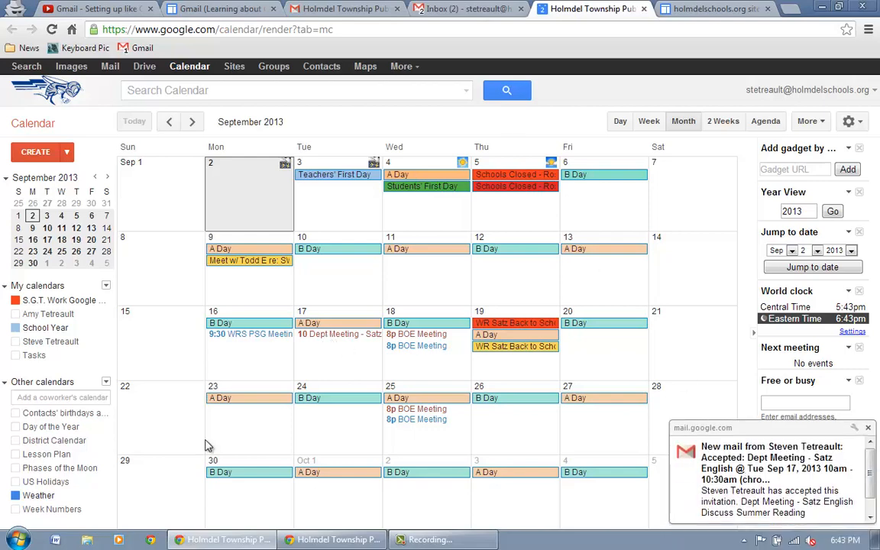
- Switch to the organizer's account, read the Dept Meeting acceptance email in its inbox, and return to the organizer's calendar
left_click(210, 539)
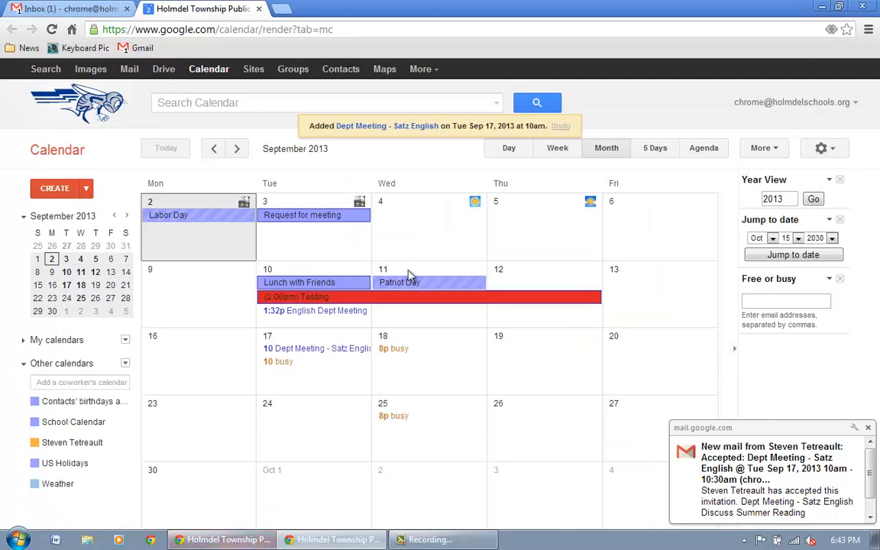
left_click(114, 6)
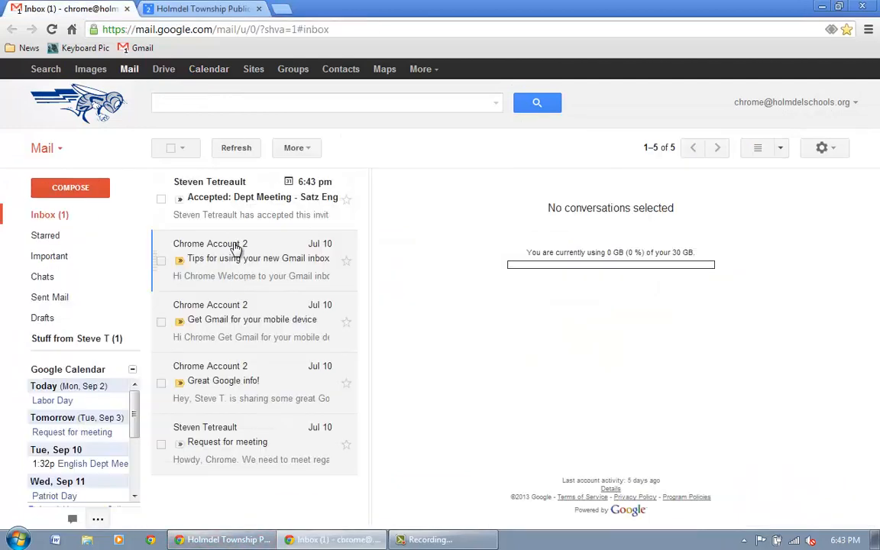
left_click(210, 195)
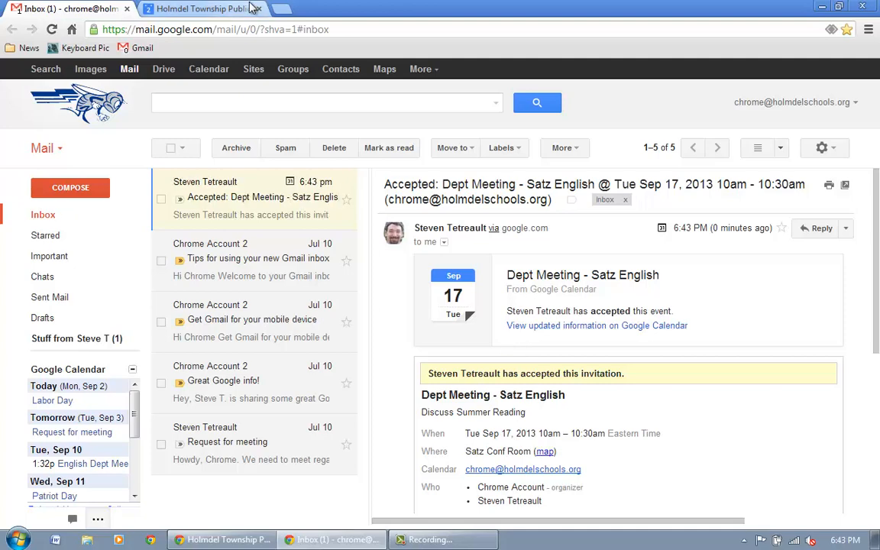
left_click(193, 7)
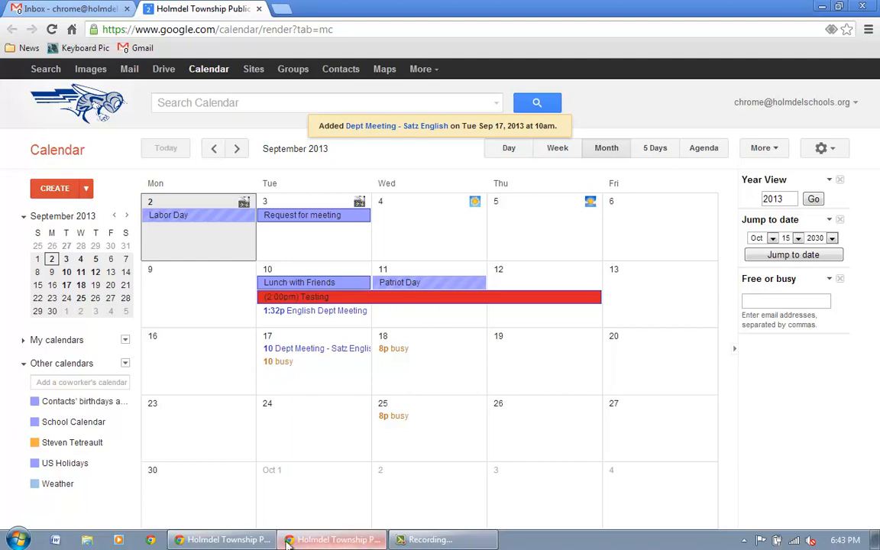
mouse_move(238, 542)
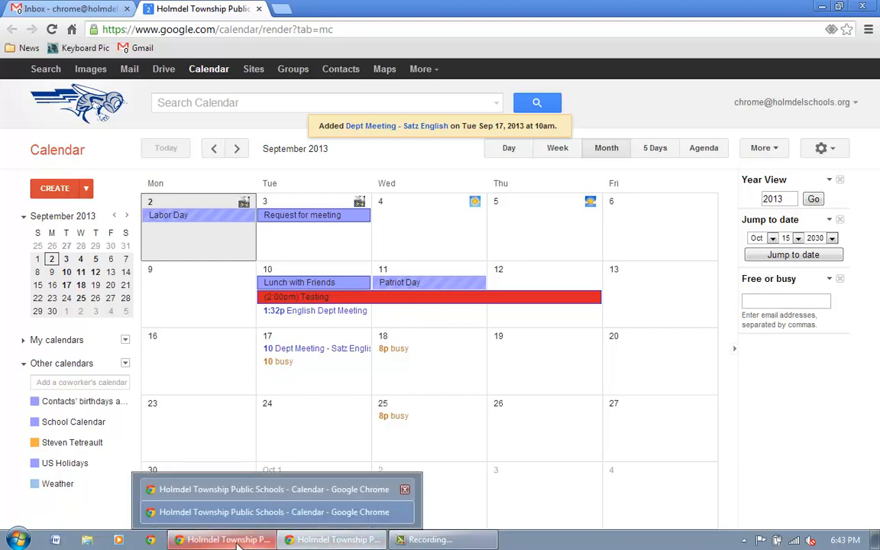